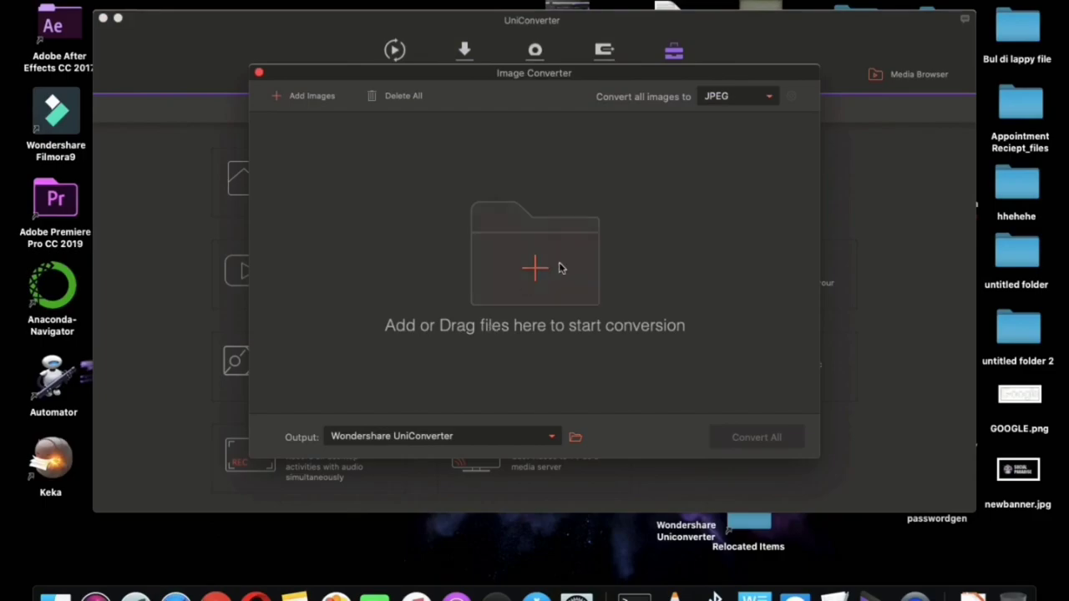
Try adding images in Image Converter, pick Gear VR in VR Converter, then close it
{"action": "left_click", "coordinate": [560, 268]}
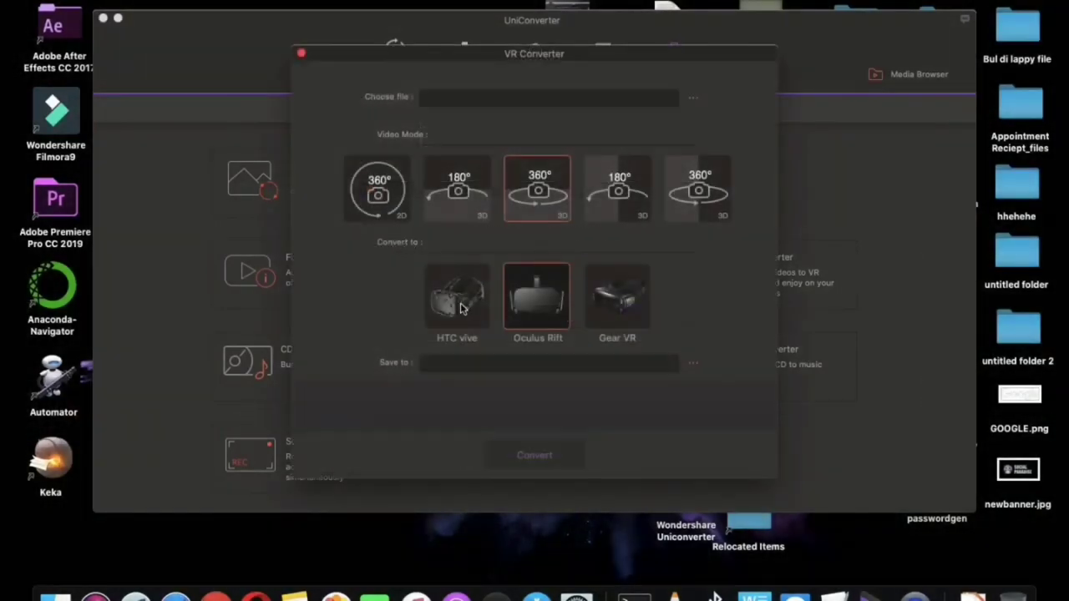
{"action": "left_click", "coordinate": [626, 311]}
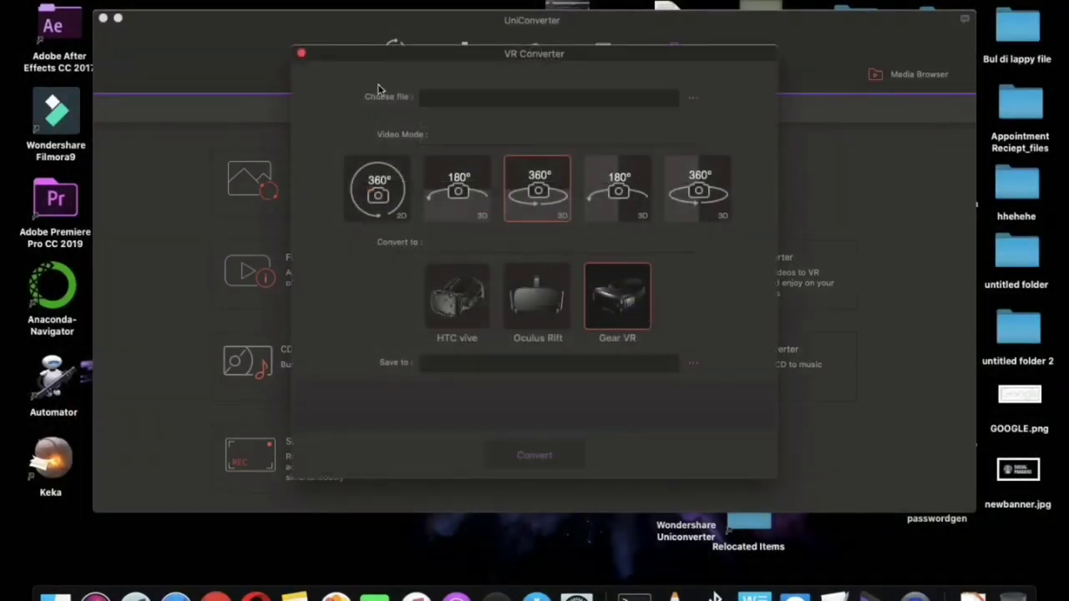
{"action": "left_click", "coordinate": [301, 52]}
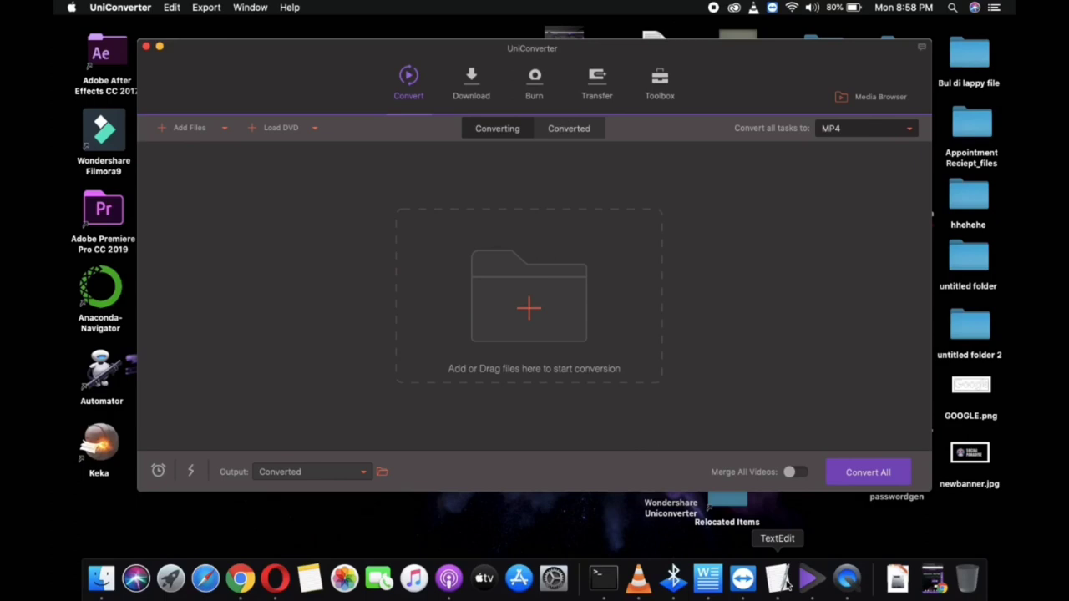
Add the PAss__hashing login MOV clip and show the 'Convert all tasks to' format list
{"action": "left_click", "coordinate": [161, 48]}
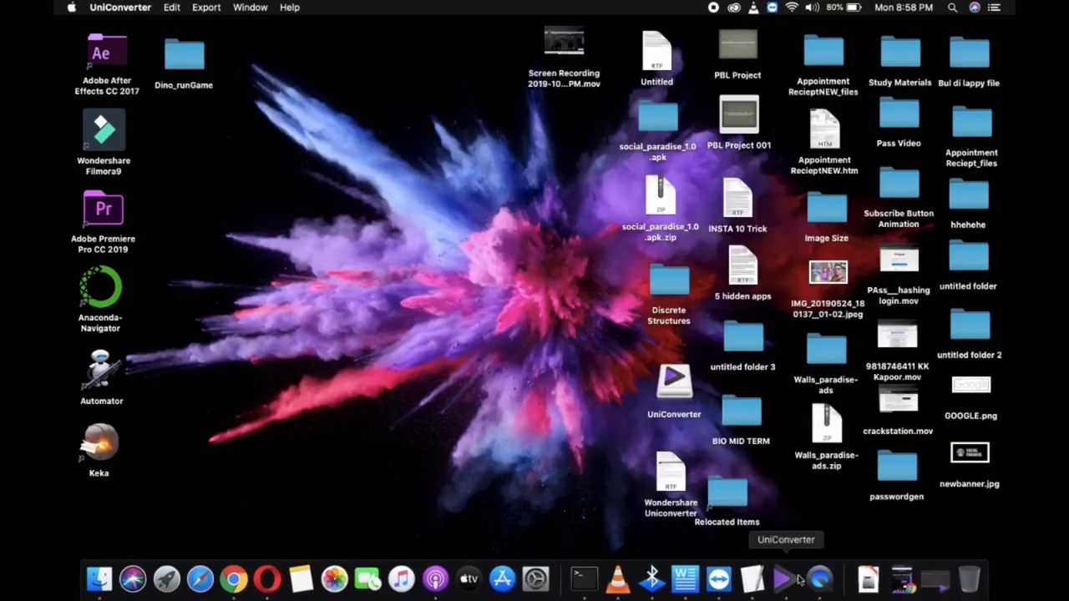
{"action": "left_click", "coordinate": [790, 587]}
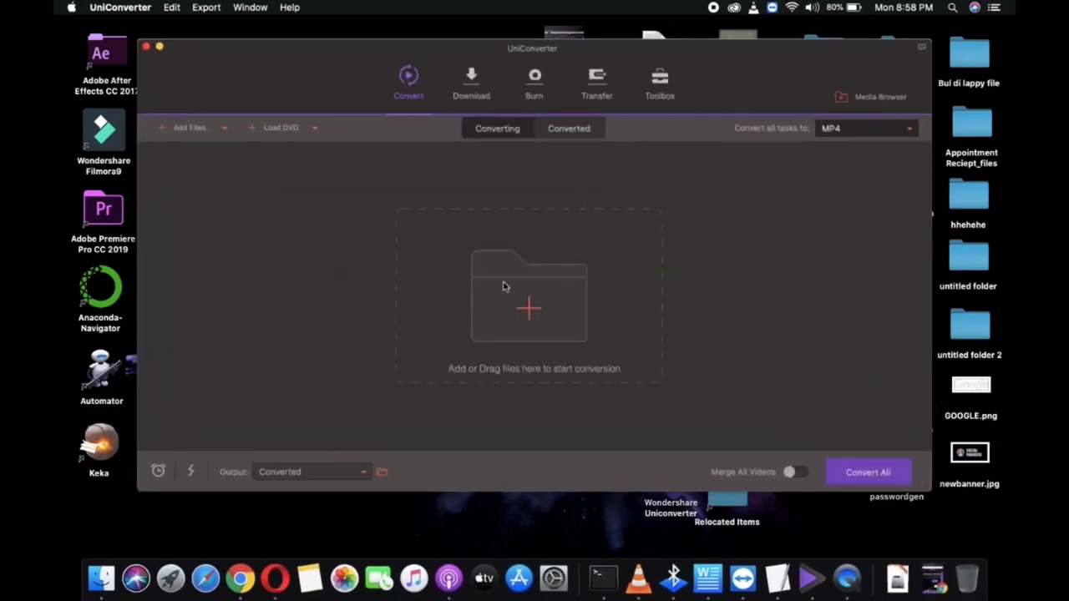
{"action": "left_click", "coordinate": [469, 96]}
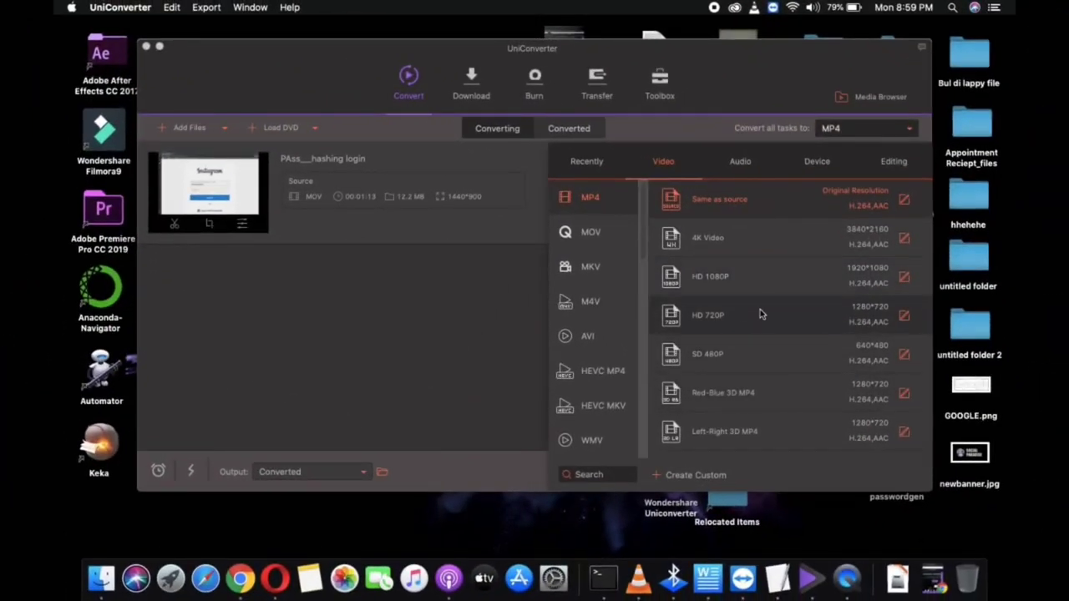
Set the output to MP4 HD 720P (1280×720) and start converting the video
{"action": "left_click", "coordinate": [760, 313]}
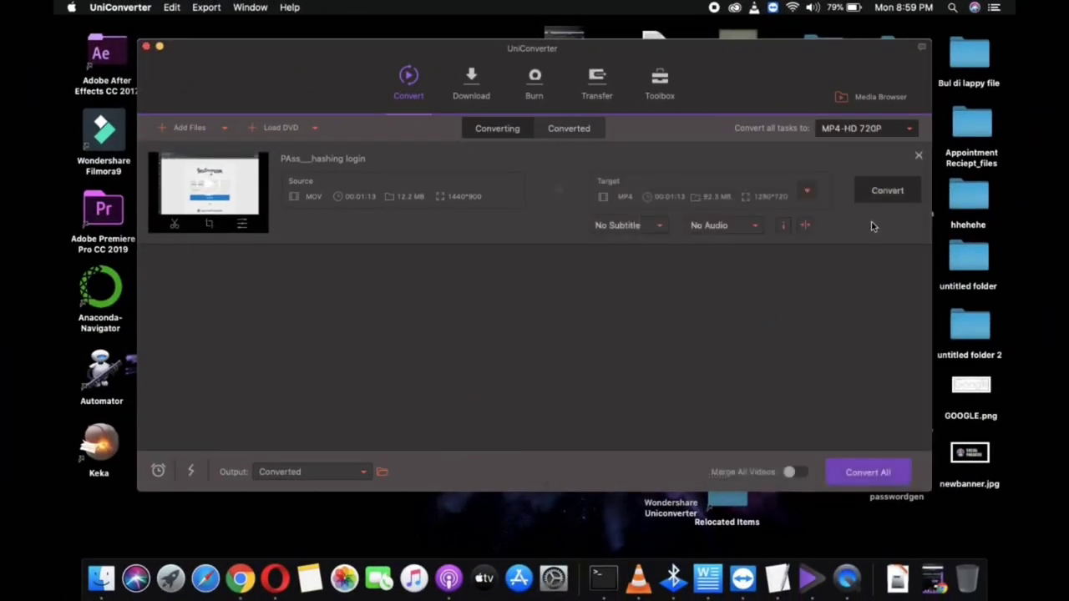
{"action": "left_click", "coordinate": [889, 191]}
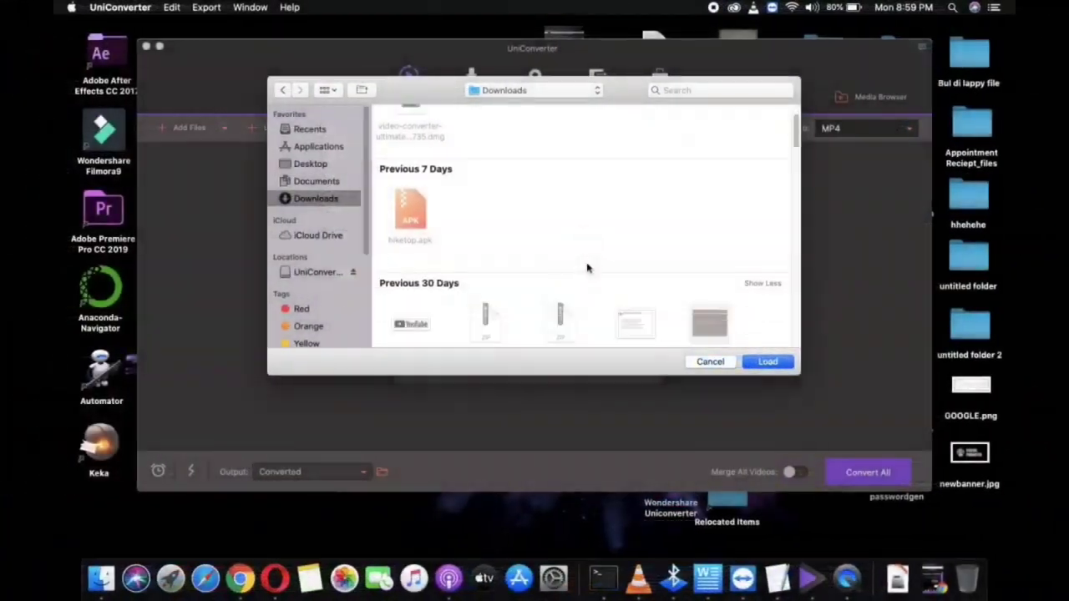
{"action": "scroll", "coordinate": [587, 268], "scroll_direction": "down", "scroll_amount": 5}
{"action": "scroll", "coordinate": [587, 267], "scroll_direction": "down", "scroll_amount": 3}
{"action": "scroll", "coordinate": [587, 268], "scroll_direction": "down", "scroll_amount": 5}
{"action": "scroll", "coordinate": [587, 267], "scroll_direction": "down", "scroll_amount": 5}
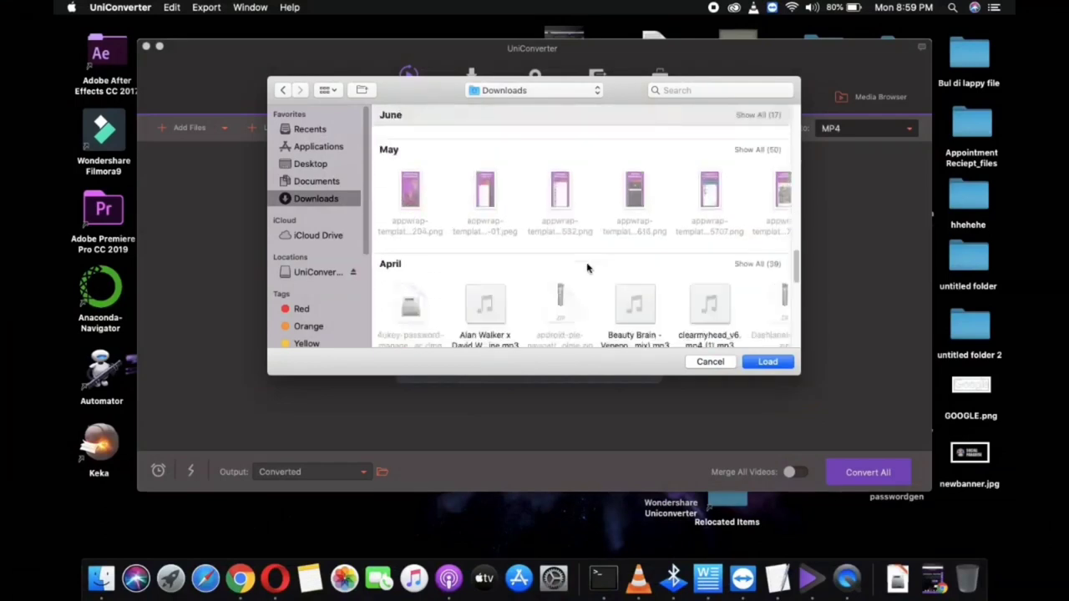
{"action": "scroll", "coordinate": [588, 267], "scroll_direction": "down", "scroll_amount": 5}
{"action": "scroll", "coordinate": [587, 267], "scroll_direction": "down", "scroll_amount": 3}
{"action": "scroll", "coordinate": [587, 268], "scroll_direction": "down", "scroll_amount": 2}
Scroll back up and look in the Desktop folder for a file
{"action": "scroll", "coordinate": [587, 268], "scroll_direction": "up", "scroll_amount": 1}
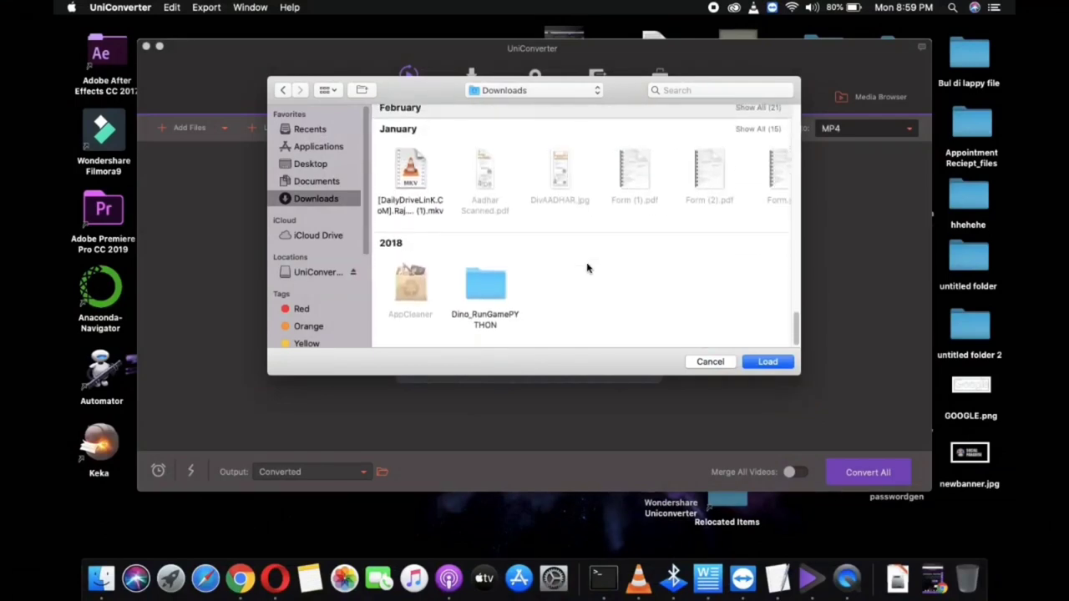
{"action": "scroll", "coordinate": [588, 267], "scroll_direction": "up", "scroll_amount": 5}
{"action": "scroll", "coordinate": [587, 267], "scroll_direction": "up", "scroll_amount": 4}
{"action": "scroll", "coordinate": [587, 267], "scroll_direction": "up", "scroll_amount": 3}
{"action": "scroll", "coordinate": [587, 267], "scroll_direction": "up", "scroll_amount": 4}
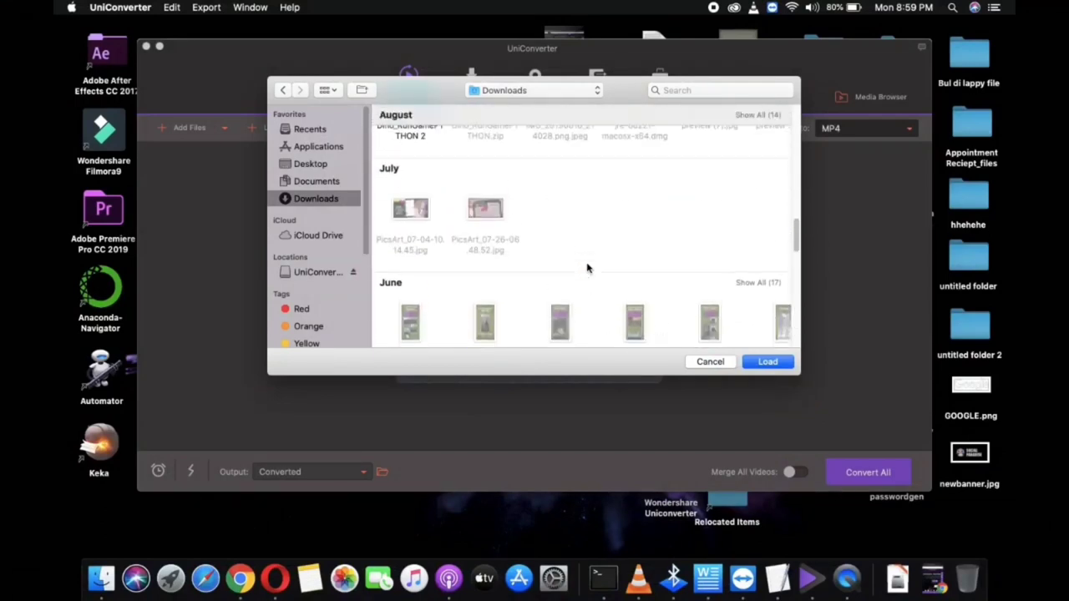
{"action": "scroll", "coordinate": [587, 267], "scroll_direction": "up", "scroll_amount": 3}
{"action": "left_click", "coordinate": [326, 165]}
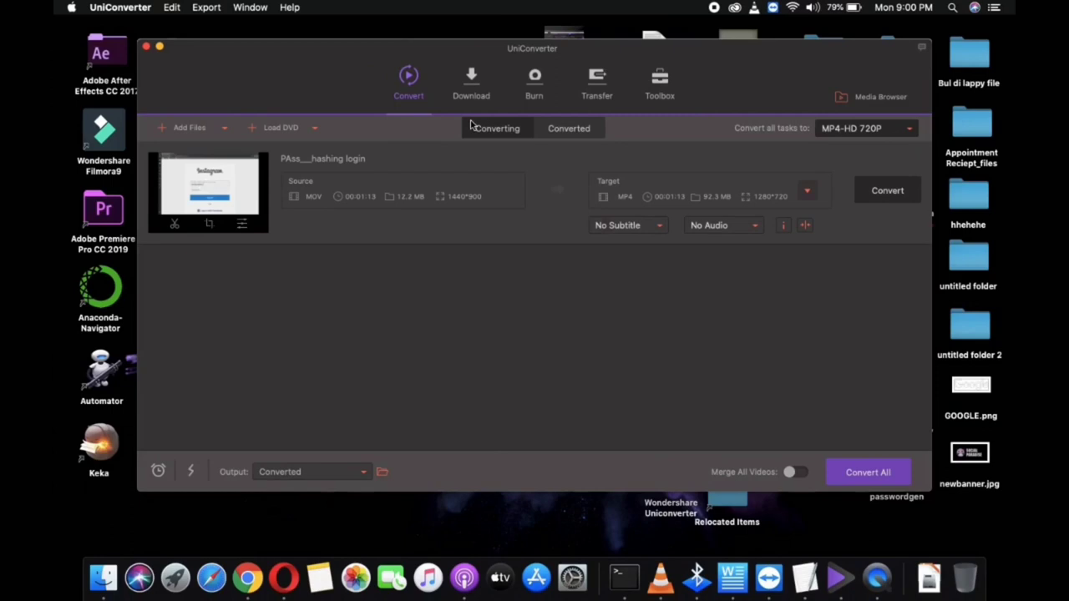
Paste a copied video link into Download and start an MP4 download, trying 360P and 240P
{"action": "left_click", "coordinate": [481, 88]}
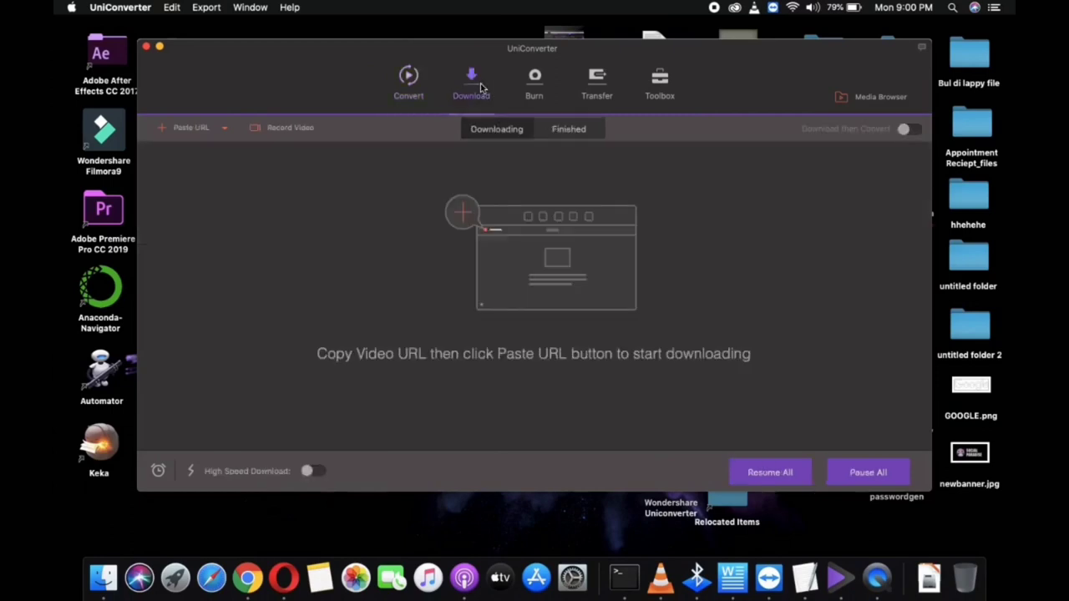
{"action": "left_click", "coordinate": [181, 129]}
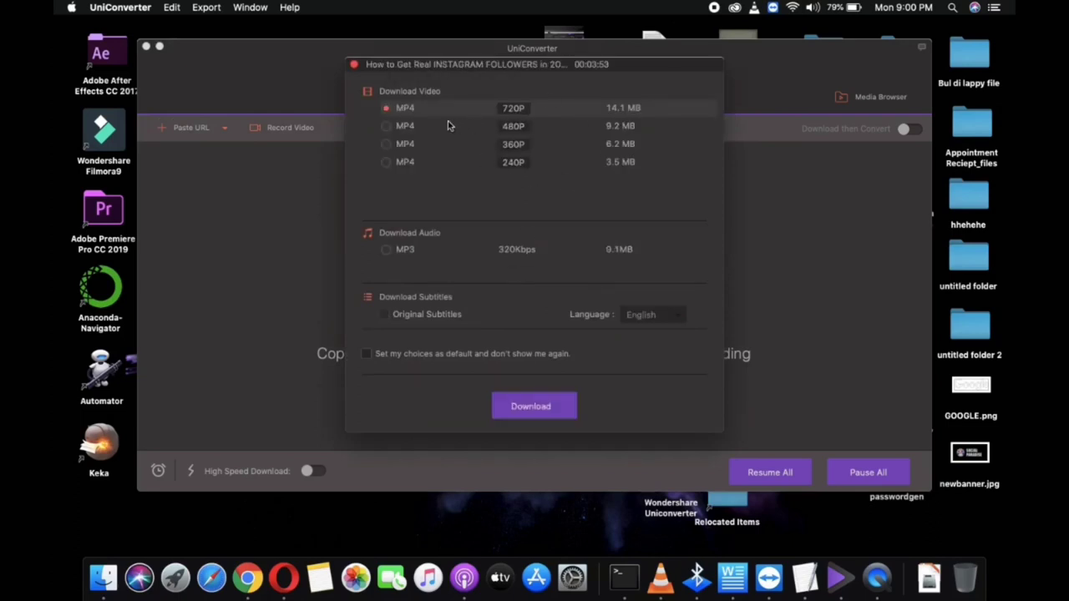
{"action": "left_click", "coordinate": [409, 142]}
{"action": "left_click", "coordinate": [412, 145]}
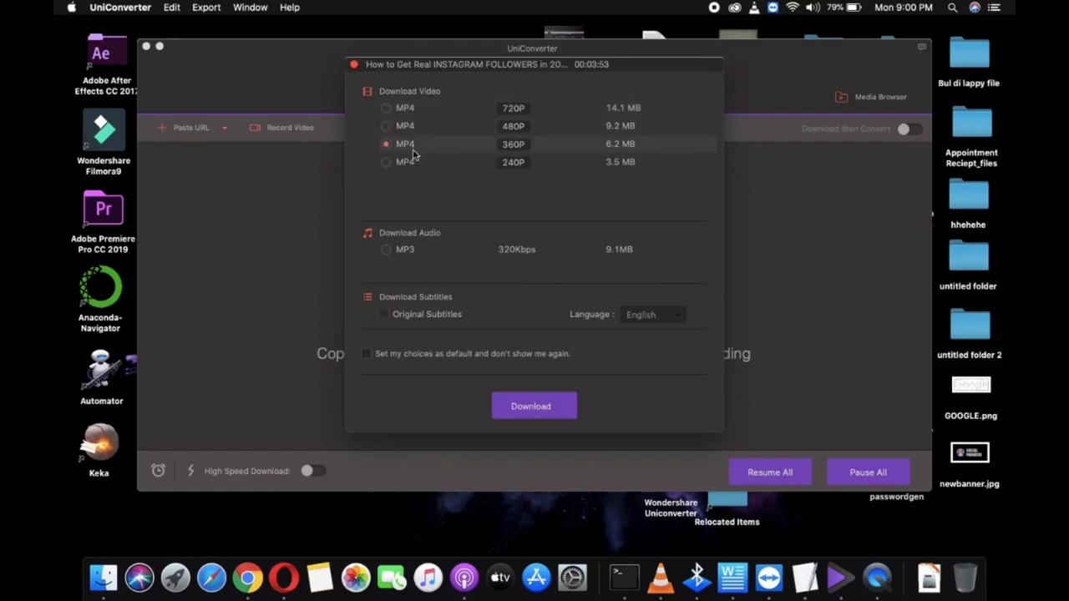
{"action": "left_click", "coordinate": [418, 166]}
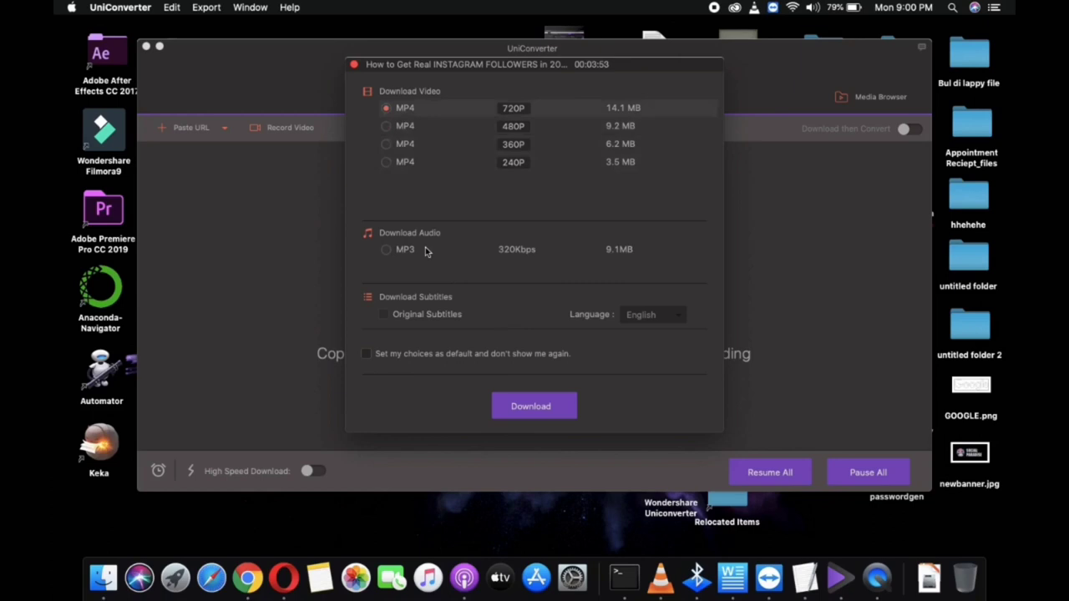
{"action": "left_click", "coordinate": [559, 406]}
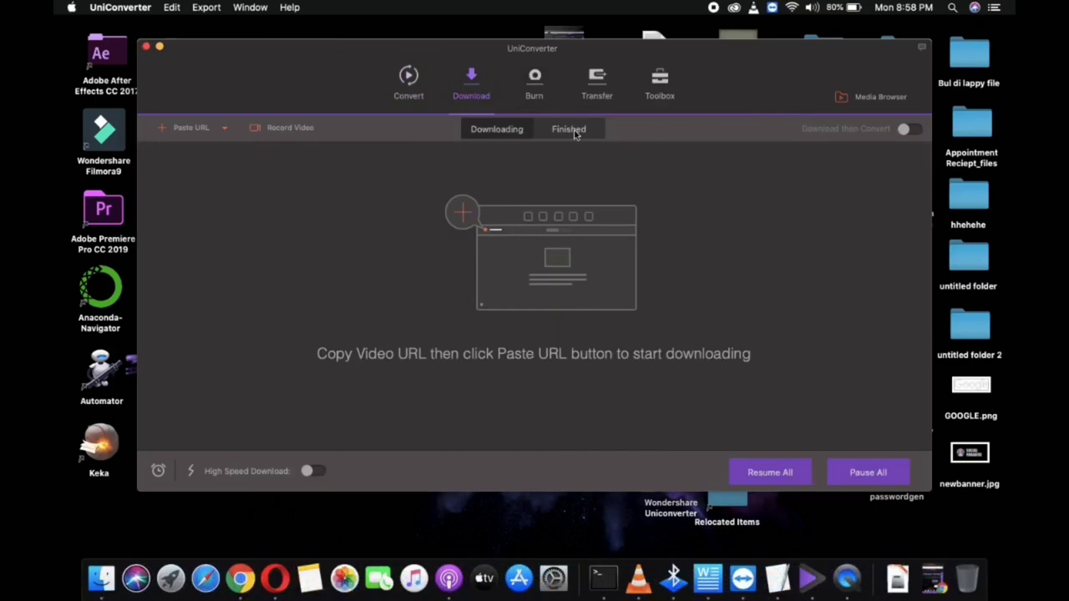
Visit the Burn and Transfer sections, then bring up the Toolbox utilities
{"action": "left_click", "coordinate": [534, 82]}
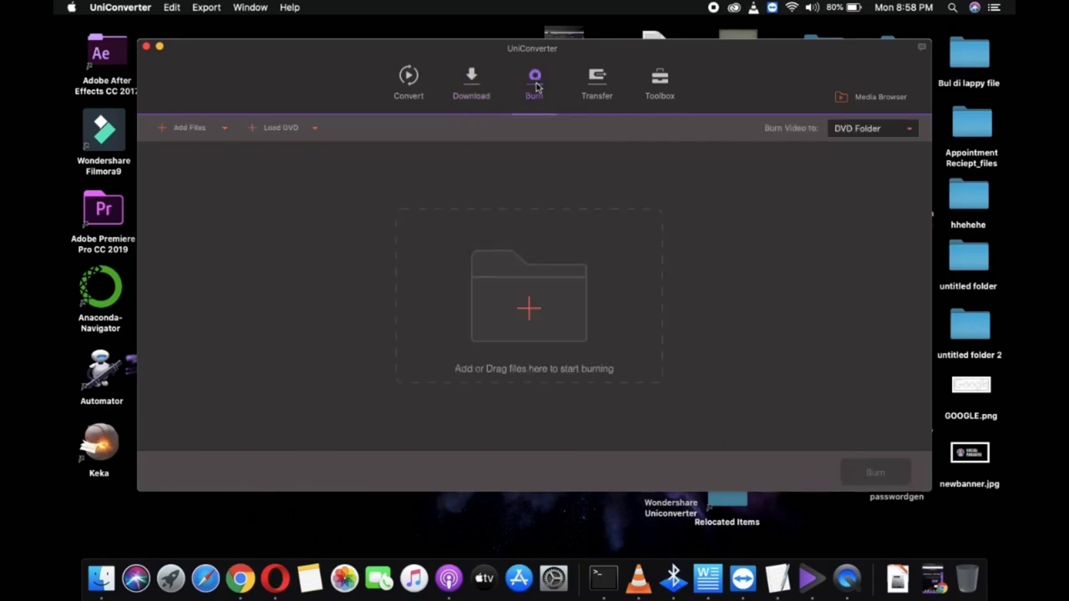
{"action": "left_click", "coordinate": [594, 98]}
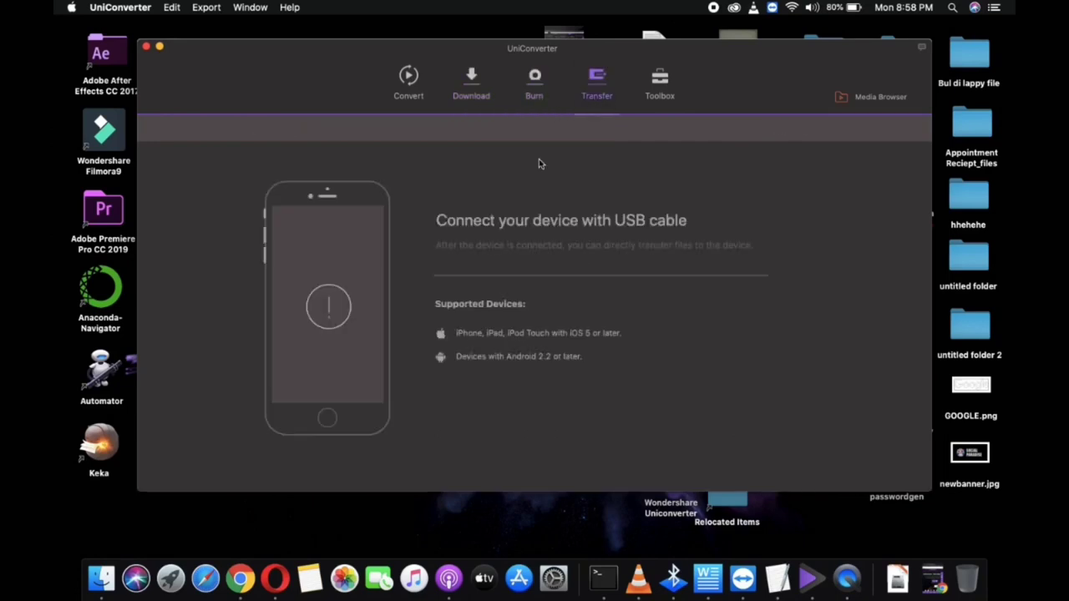
{"action": "left_click", "coordinate": [661, 92]}
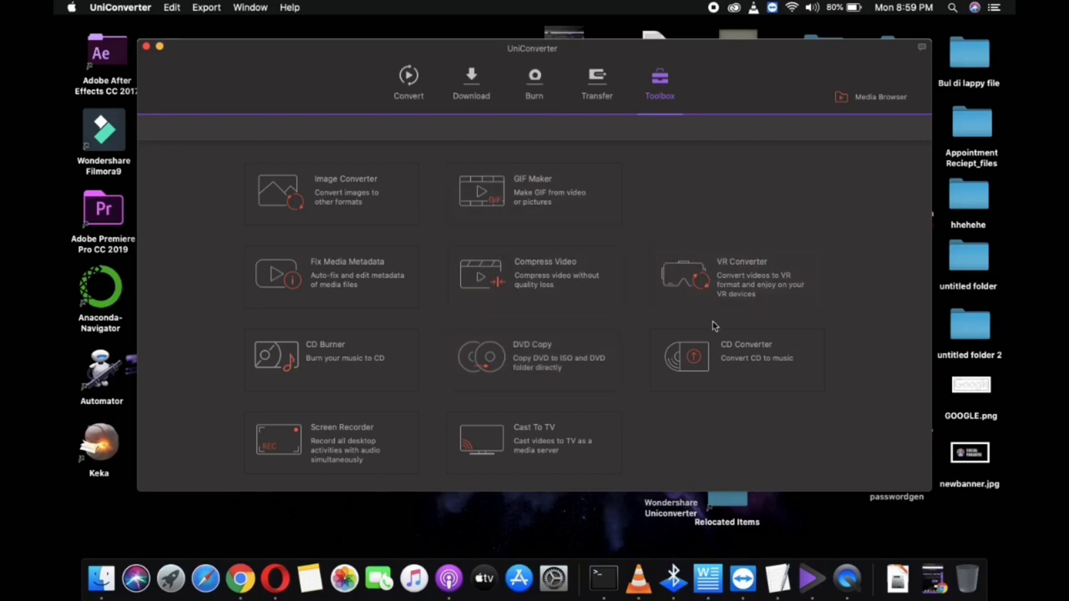
Back in Convert, browse the Downloads folder in the Add Files dialog
{"action": "left_click", "coordinate": [410, 76]}
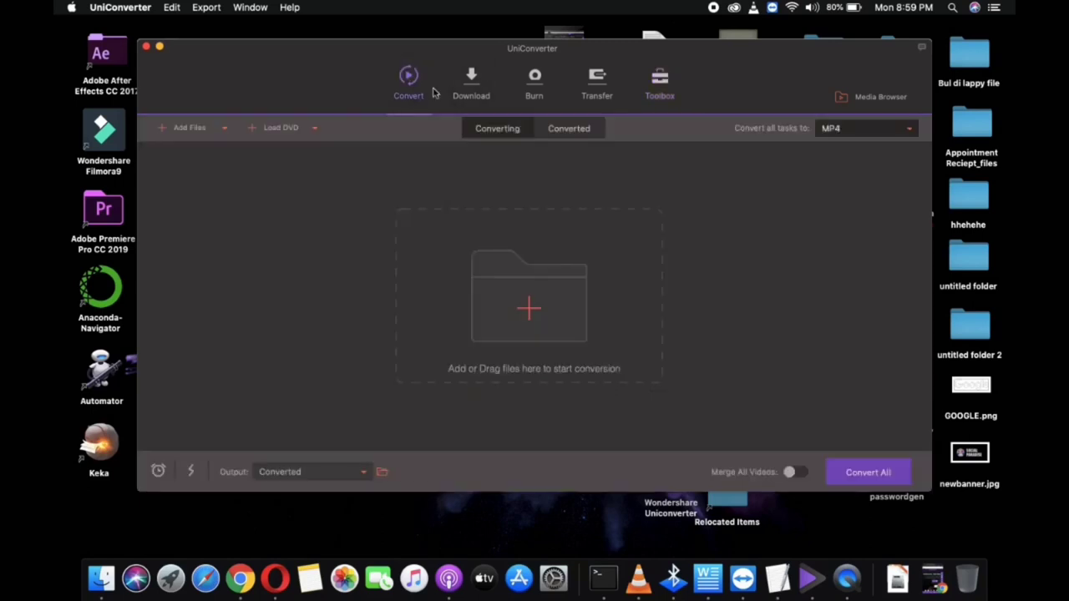
{"action": "left_click", "coordinate": [538, 320]}
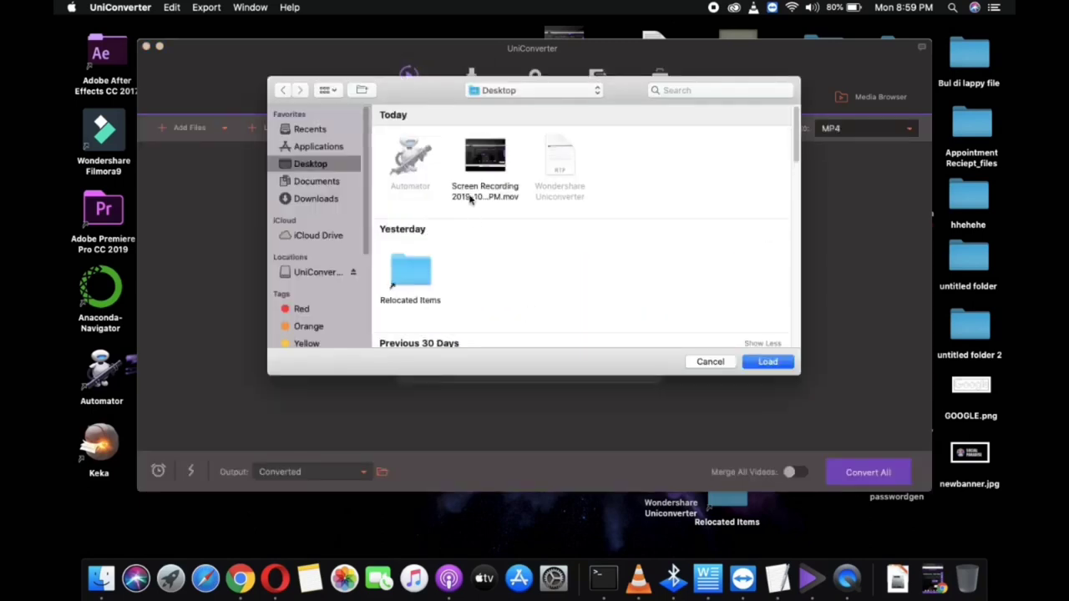
{"action": "left_click", "coordinate": [328, 199]}
{"action": "scroll", "coordinate": [585, 267], "scroll_direction": "down", "scroll_amount": 5}
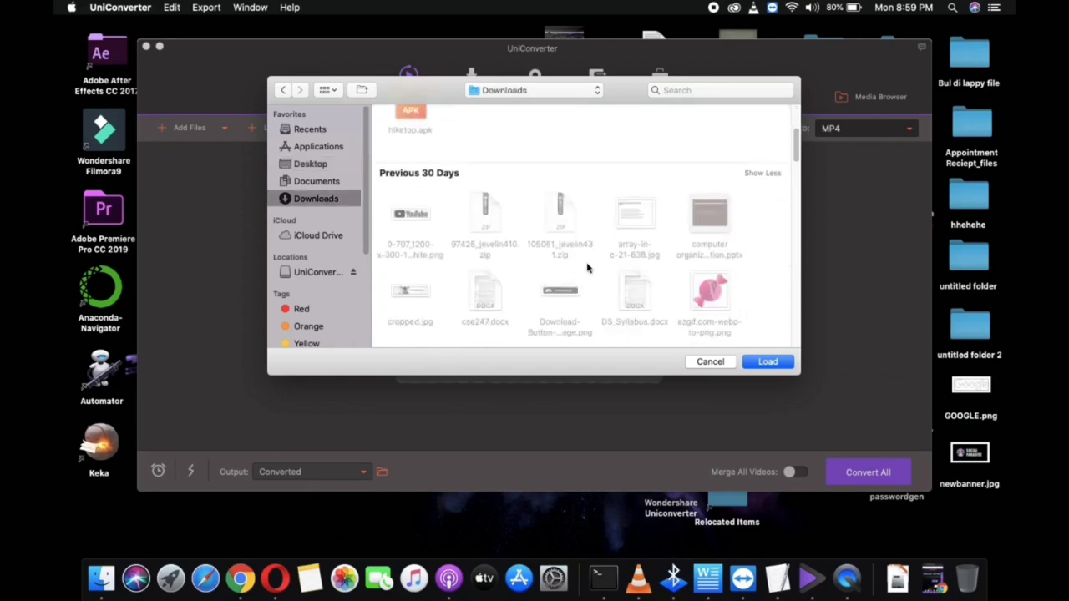
{"action": "scroll", "coordinate": [587, 269], "scroll_direction": "down", "scroll_amount": 5}
{"action": "scroll", "coordinate": [587, 268], "scroll_direction": "down", "scroll_amount": 3}
{"action": "scroll", "coordinate": [587, 268], "scroll_direction": "down", "scroll_amount": 5}
{"action": "scroll", "coordinate": [587, 269], "scroll_direction": "down", "scroll_amount": 5}
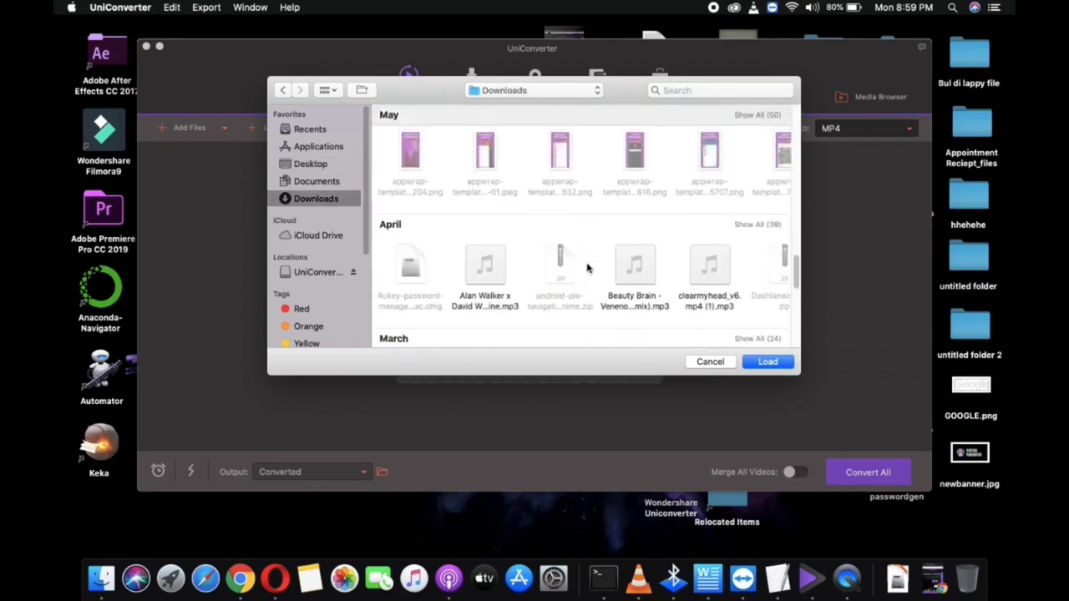
{"action": "scroll", "coordinate": [587, 268], "scroll_direction": "down", "scroll_amount": 5}
{"action": "scroll", "coordinate": [588, 268], "scroll_direction": "down", "scroll_amount": 3}
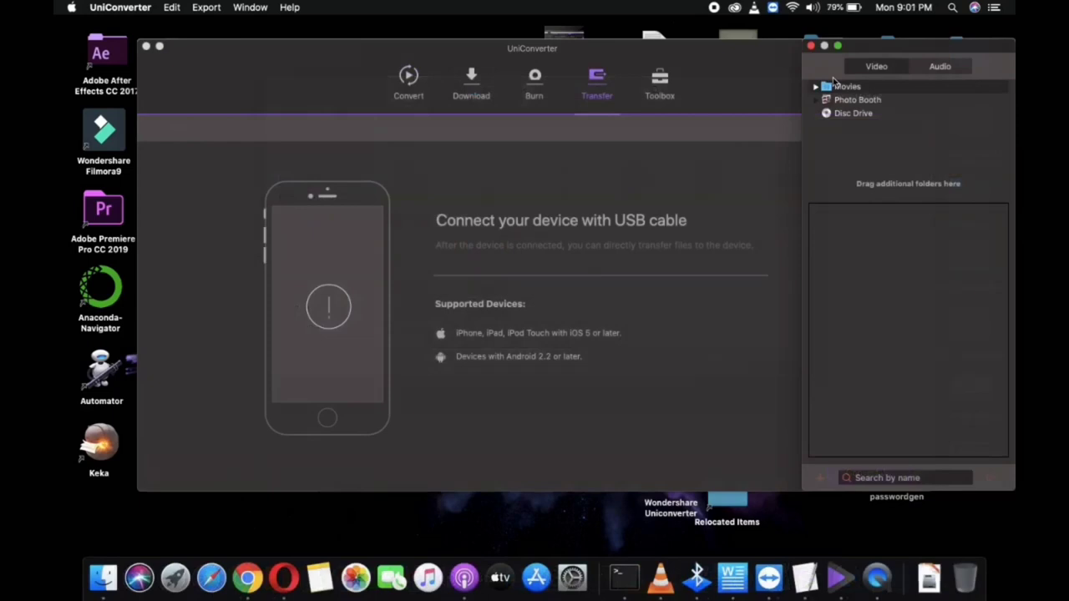
Close the media browser and open the Toolbox's Image Converter
{"action": "left_click", "coordinate": [810, 47]}
{"action": "left_click", "coordinate": [666, 88]}
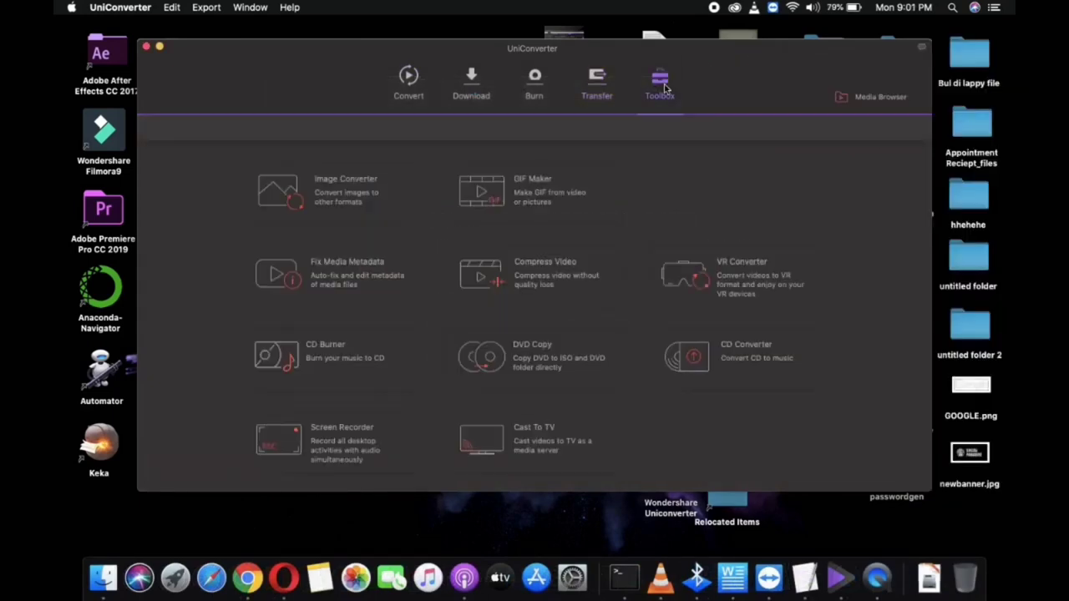
{"action": "left_click", "coordinate": [330, 198]}
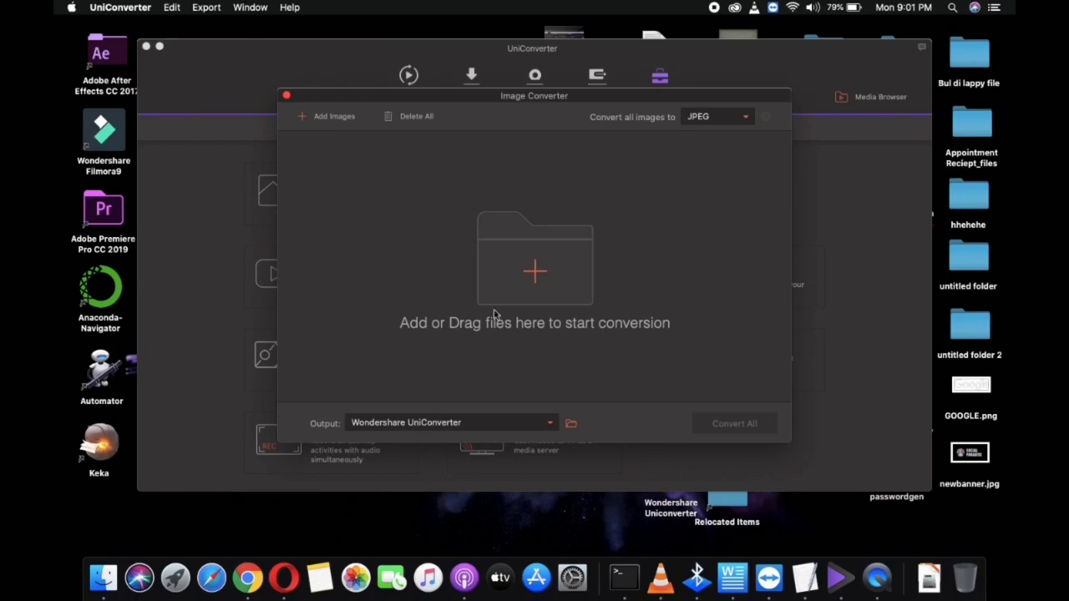
Convert the loaded photo to PNG and open the converted image to view it
{"action": "left_click", "coordinate": [747, 425]}
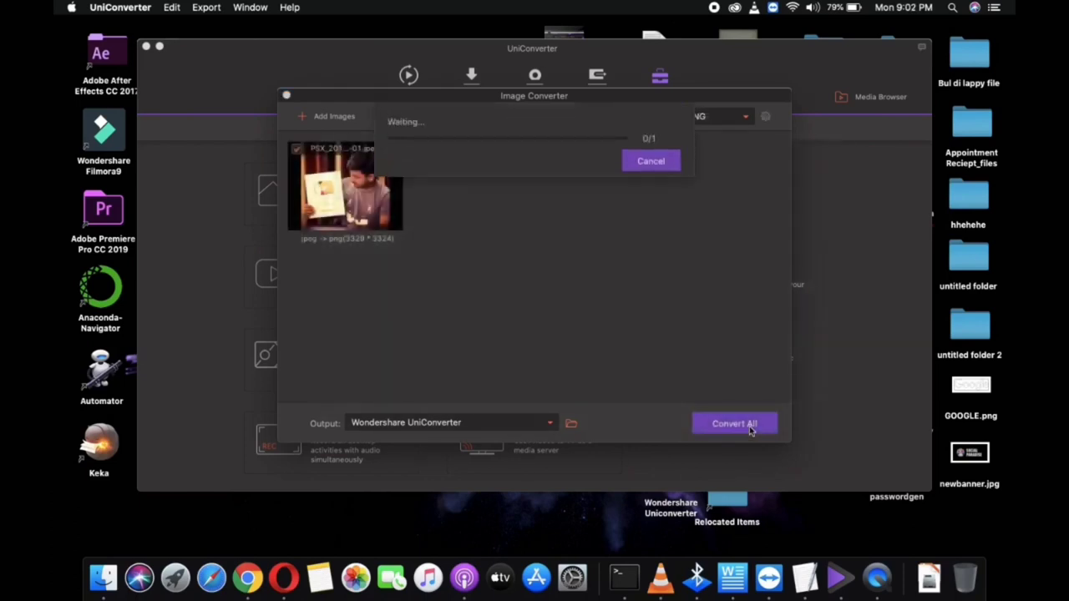
{"action": "double_click", "coordinate": [617, 149]}
{"action": "double_click", "coordinate": [429, 151]}
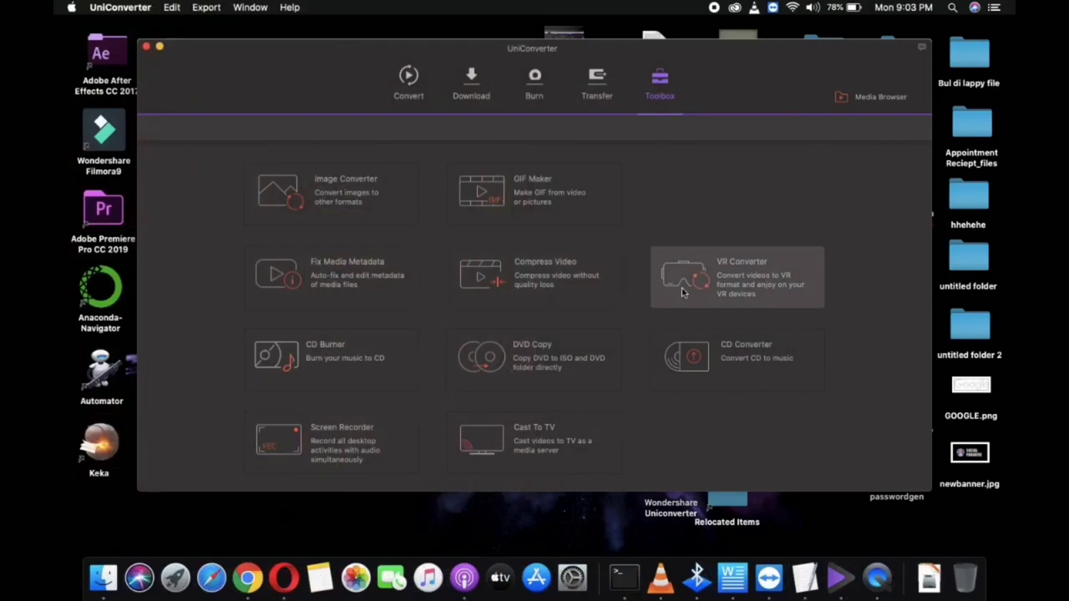
In VR Converter, try 180° 3D and 360° 3D modes, then Oculus Rift and Gear VR headsets
{"action": "left_click", "coordinate": [682, 291]}
{"action": "left_click", "coordinate": [467, 215]}
{"action": "left_click", "coordinate": [541, 212]}
{"action": "left_click", "coordinate": [544, 316]}
{"action": "left_click", "coordinate": [624, 315]}
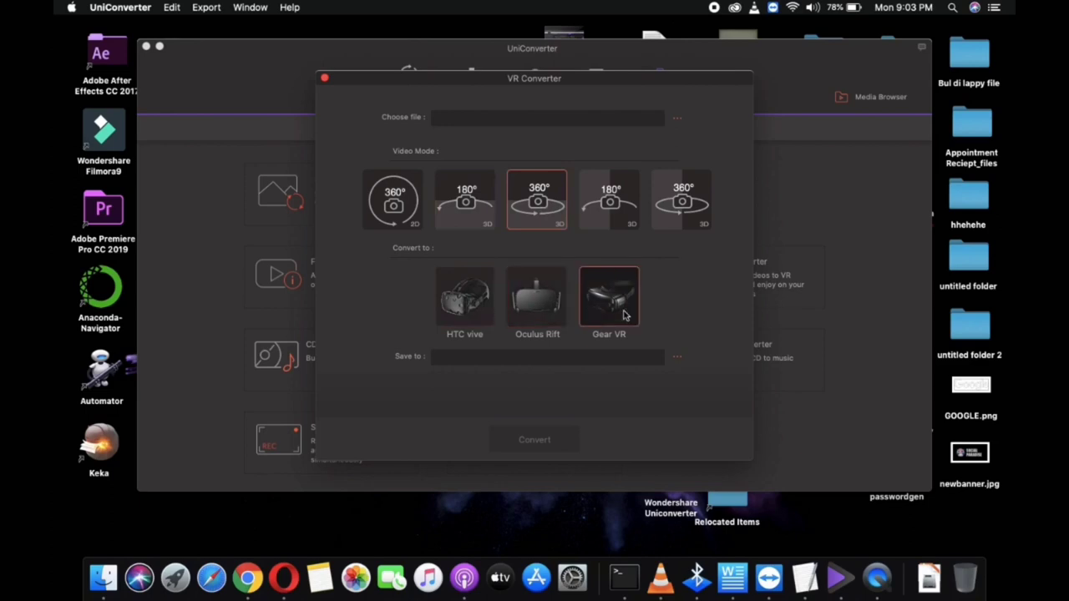
Close the VR Converter, open Screen Recorder, then visit the Burn and Transfer sections
{"action": "left_click", "coordinate": [325, 79]}
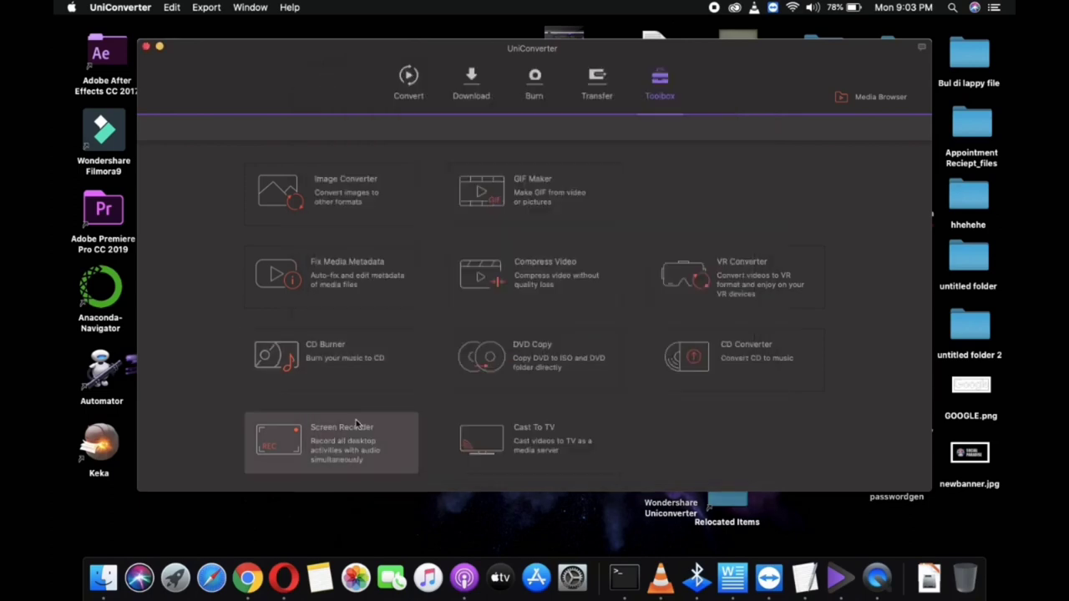
{"action": "left_click", "coordinate": [356, 425]}
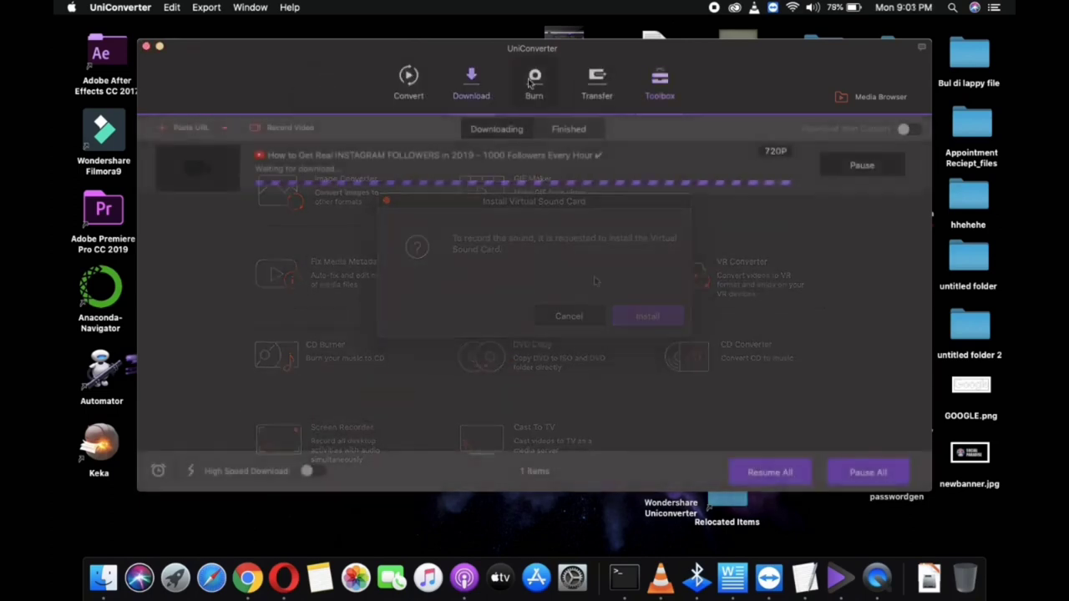
{"action": "left_click", "coordinate": [530, 81]}
{"action": "left_click", "coordinate": [598, 98]}
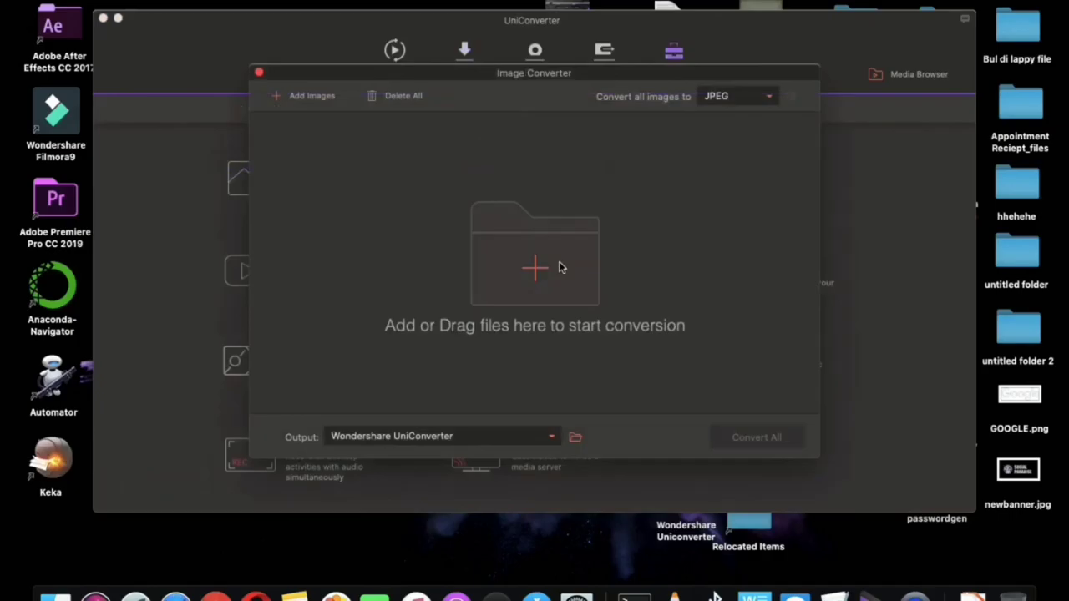
Open and cancel the Add Images browser, then close the VR Converter window
{"action": "left_click", "coordinate": [559, 268]}
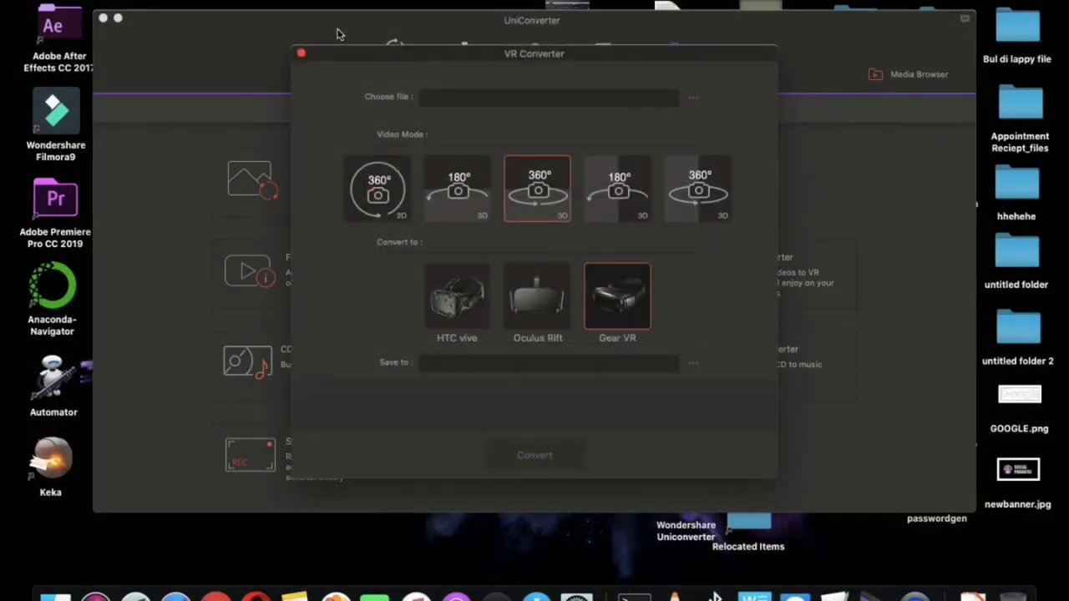
{"action": "left_click", "coordinate": [301, 53]}
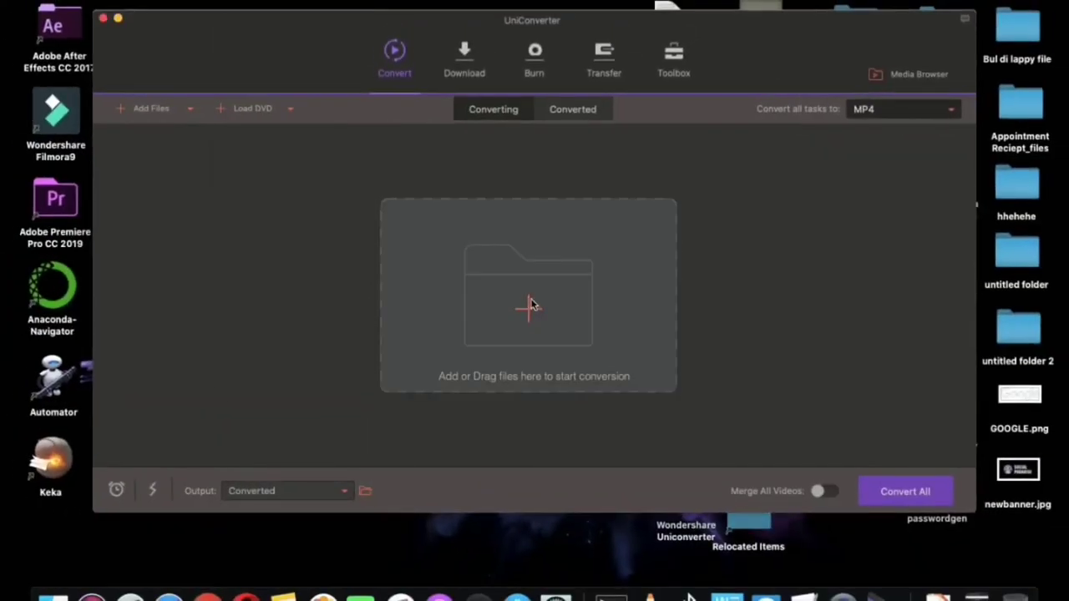